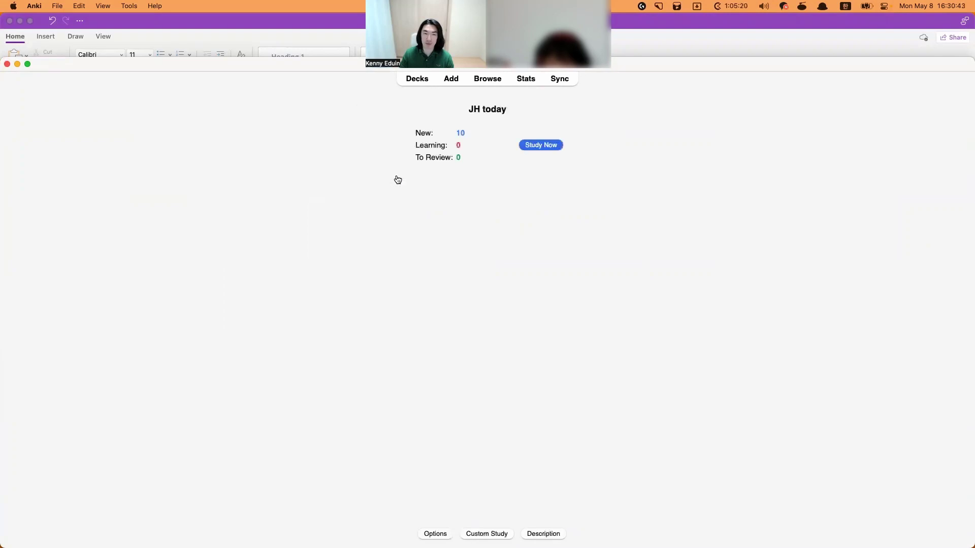
In the Browser, move the 60 JH cards into the JH::From the class deck
{"action": "left_click", "coordinate": [489, 80]}
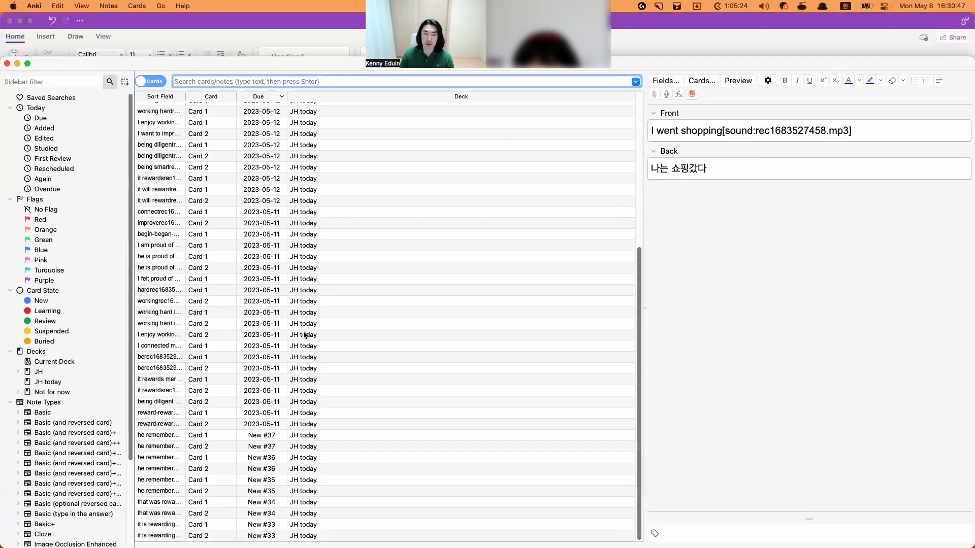
{"action": "left_click", "coordinate": [291, 536], "text": "shift"}
{"action": "right_click", "coordinate": [314, 233]}
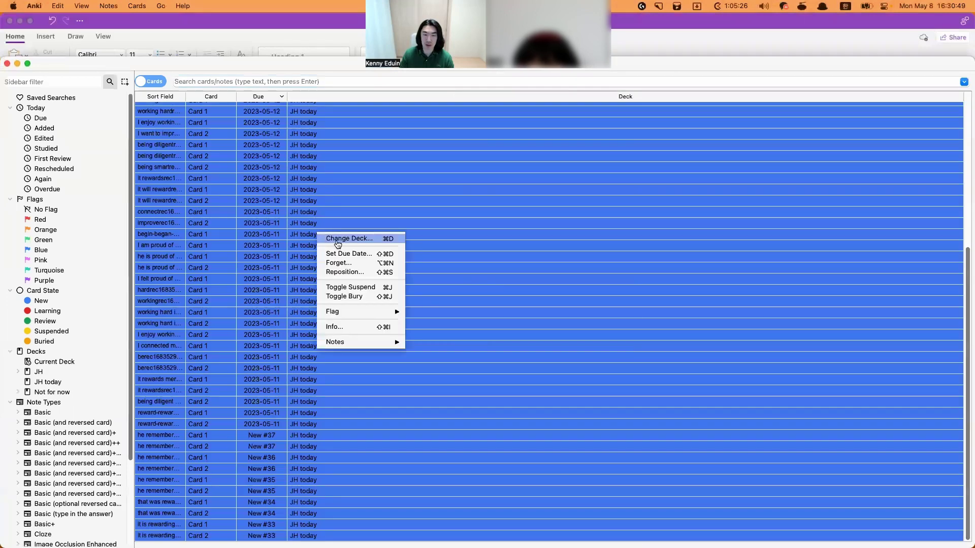
{"action": "left_click", "coordinate": [331, 242]}
{"action": "double_click", "coordinate": [432, 275]}
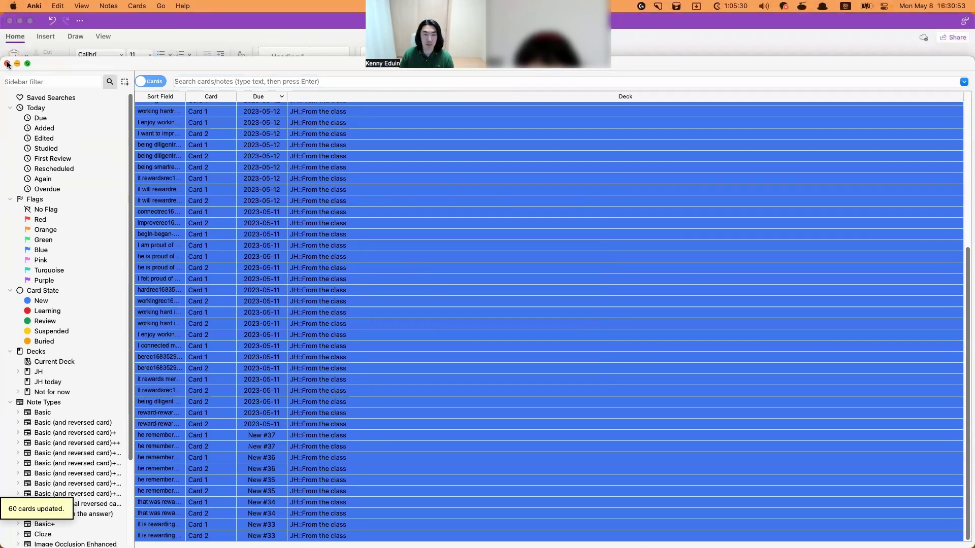
{"action": "scroll", "coordinate": [295, 291], "scroll_direction": "up", "scroll_amount": 10}
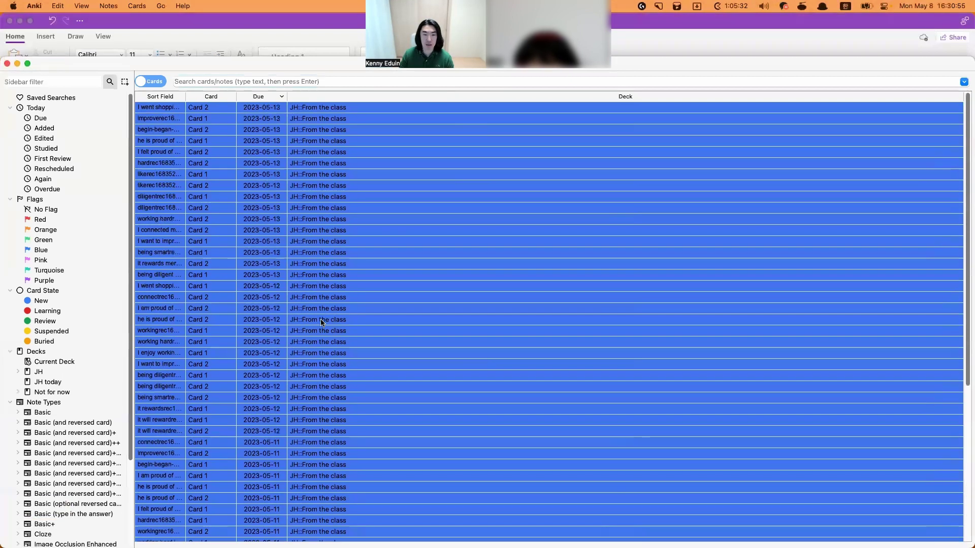
{"action": "left_click", "coordinate": [246, 112]}
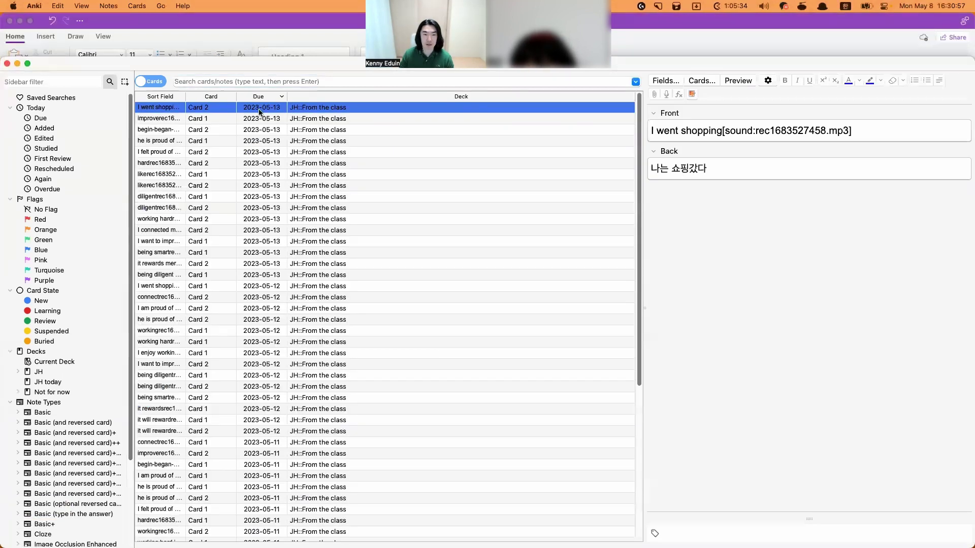
{"action": "scroll", "coordinate": [267, 479], "scroll_direction": "down", "scroll_amount": 10}
Reset all 60 cards to new with Forget, then return to the deck list
{"action": "key", "text": "super+a"}
{"action": "right_click", "coordinate": [262, 530]}
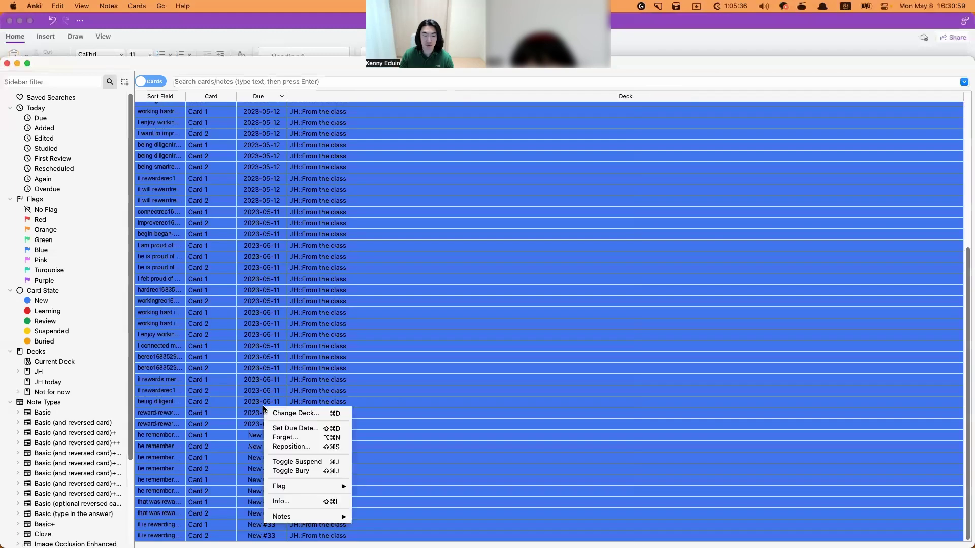
{"action": "left_click", "coordinate": [305, 439]}
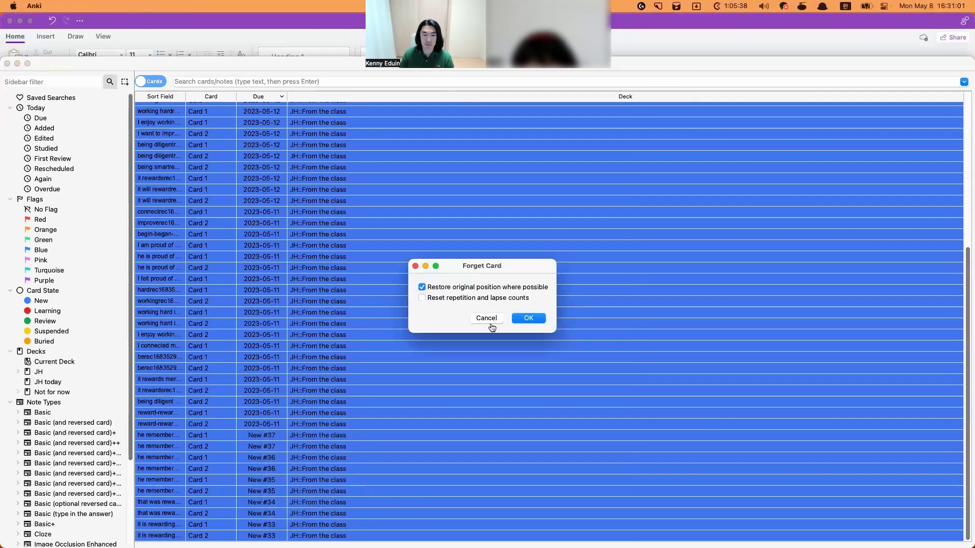
{"action": "left_click", "coordinate": [527, 317]}
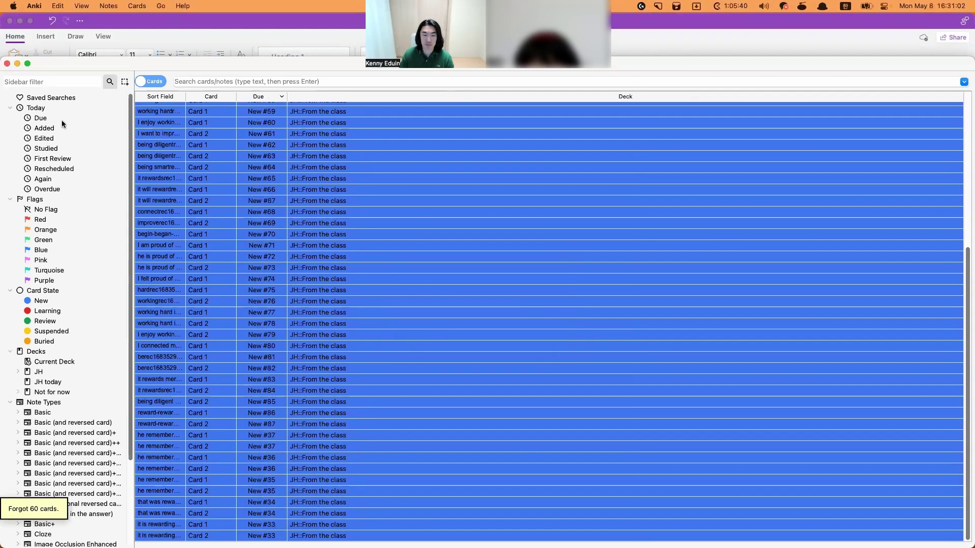
{"action": "left_click", "coordinate": [7, 63]}
{"action": "left_click", "coordinate": [420, 80]}
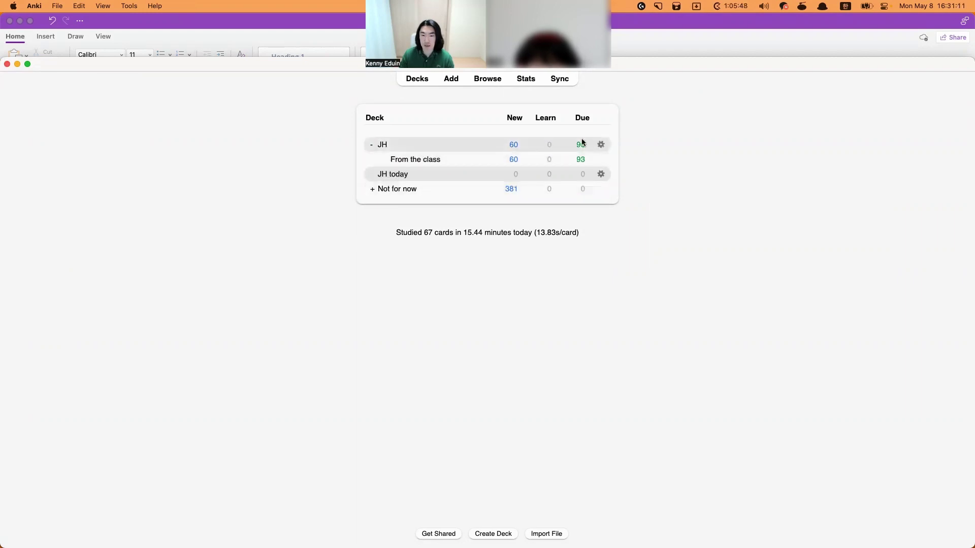
Export the JH deck as an Anki Deck Package (.apkg) including scheduling information
{"action": "left_click", "coordinate": [601, 145]}
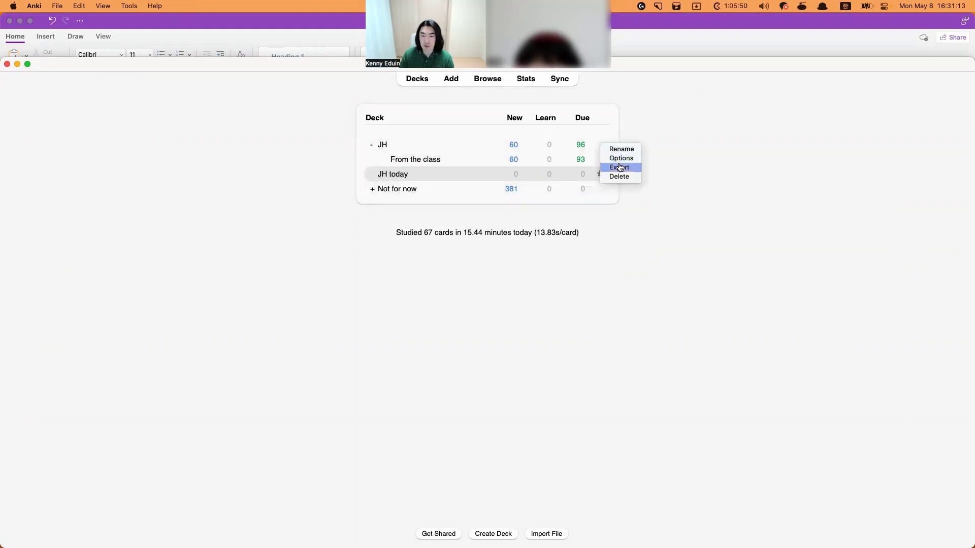
{"action": "left_click", "coordinate": [619, 167]}
{"action": "left_click", "coordinate": [338, 302]}
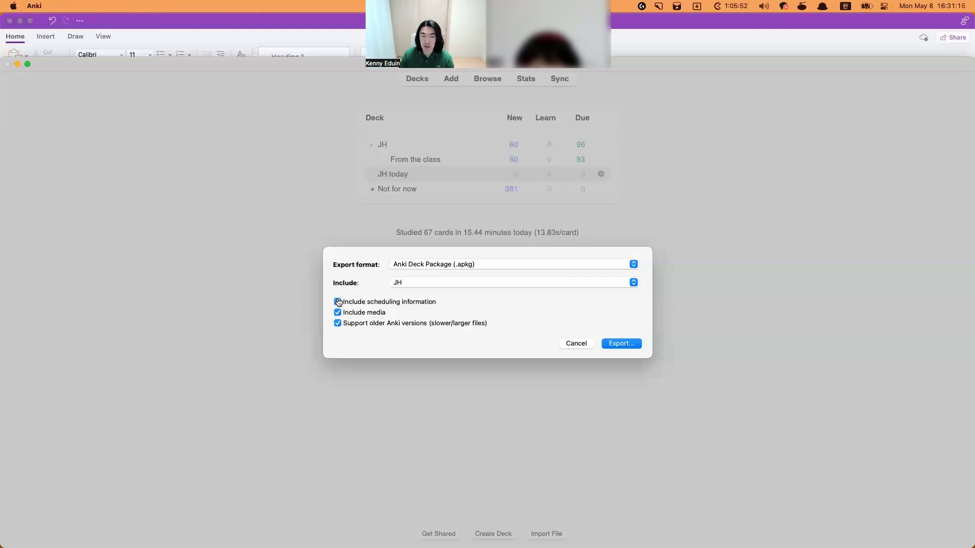
{"action": "left_click", "coordinate": [494, 264]}
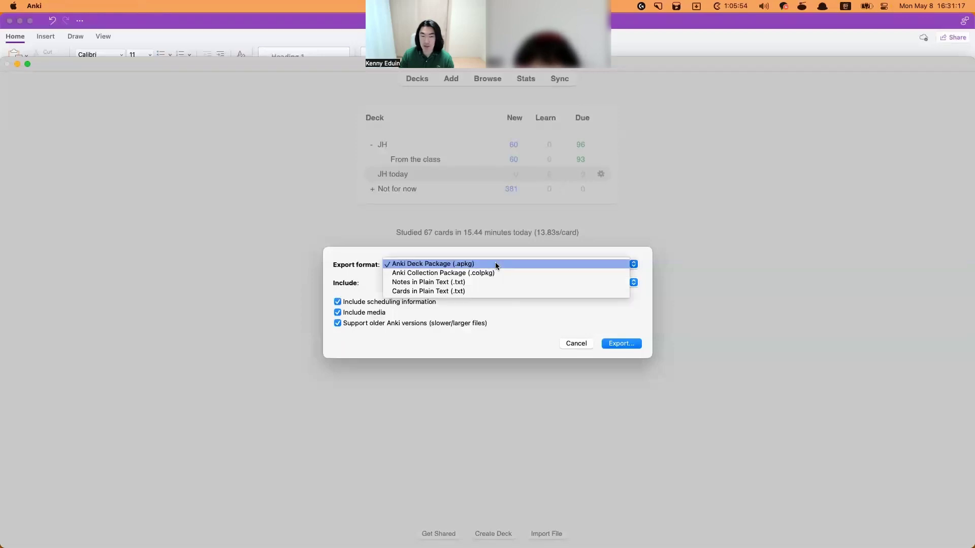
{"action": "left_click", "coordinate": [495, 264]}
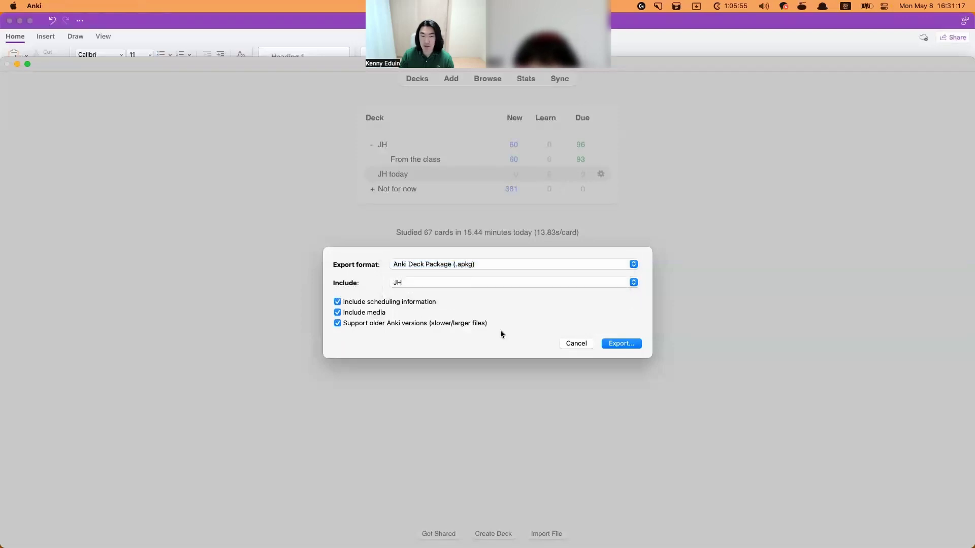
{"action": "left_click", "coordinate": [617, 346]}
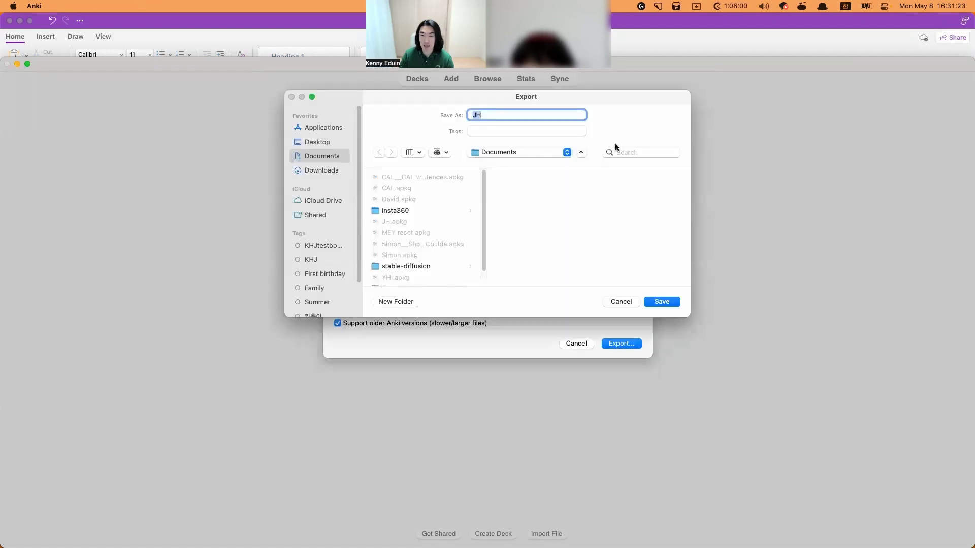
Search for the JH apkg folder and choose it as the save destination
{"action": "left_click", "coordinate": [556, 154]}
{"action": "left_click", "coordinate": [638, 153]}
{"action": "left_click", "coordinate": [639, 151]}
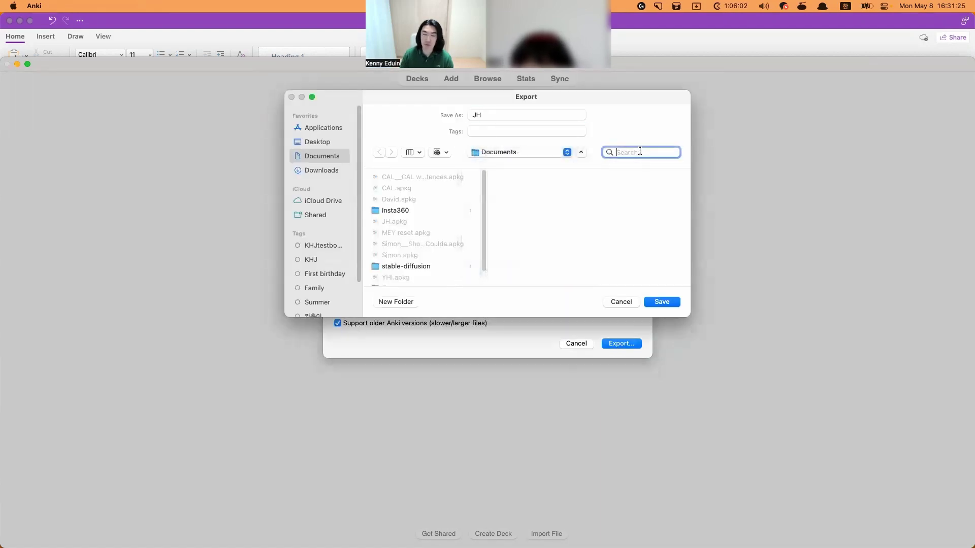
{"action": "type", "text": "ㅓㅗ"}
{"action": "key", "text": "BackSpace"}
{"action": "key", "text": "BackSpace"}
{"action": "type", "text": "ㅓ"}
{"action": "key", "text": "Caps_Lock"}
{"action": "type", "text": "H"}
{"action": "key", "text": "BackSpace"}
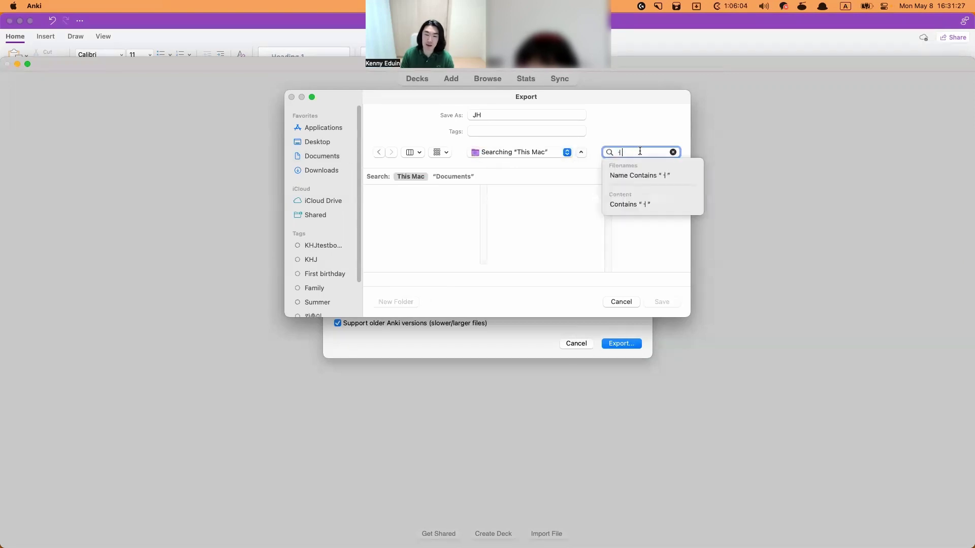
{"action": "key", "text": "Caps_Lock"}
{"action": "key", "text": "BackSpace"}
{"action": "key", "text": "ctrl+space"}
{"action": "type", "text": "jh"}
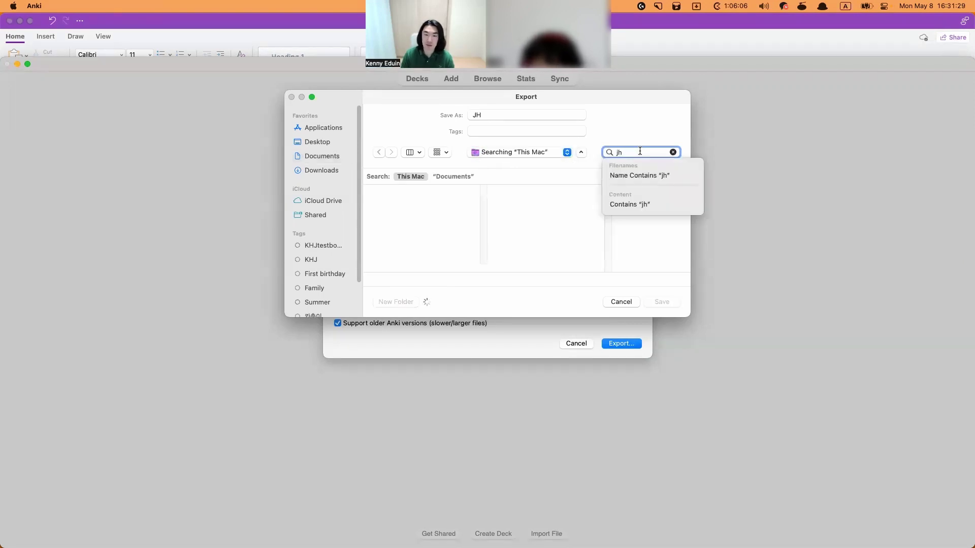
{"action": "left_click", "coordinate": [396, 208]}
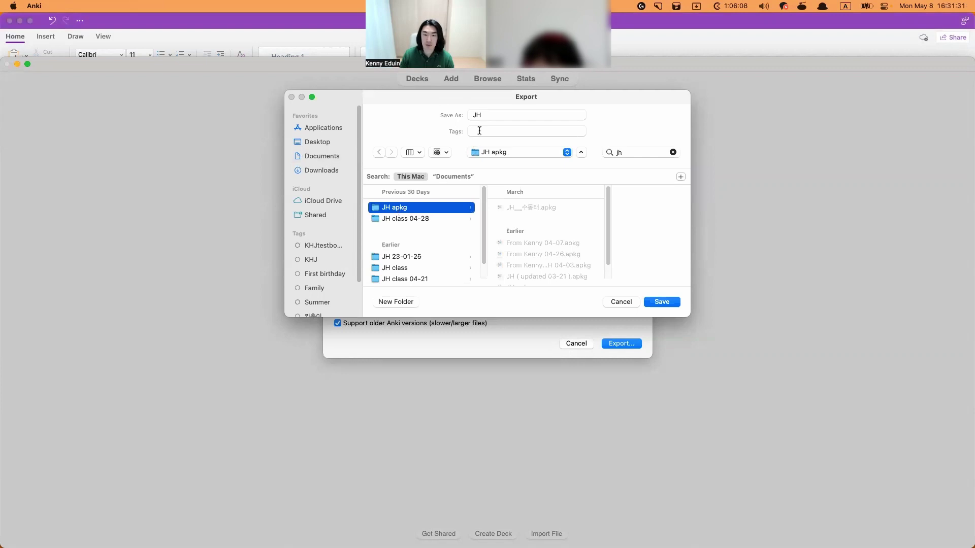
Name the file 'From Kenny to JH 05-08' and save the package
{"action": "left_click", "coordinate": [497, 115]}
{"action": "type", "text": "From "}
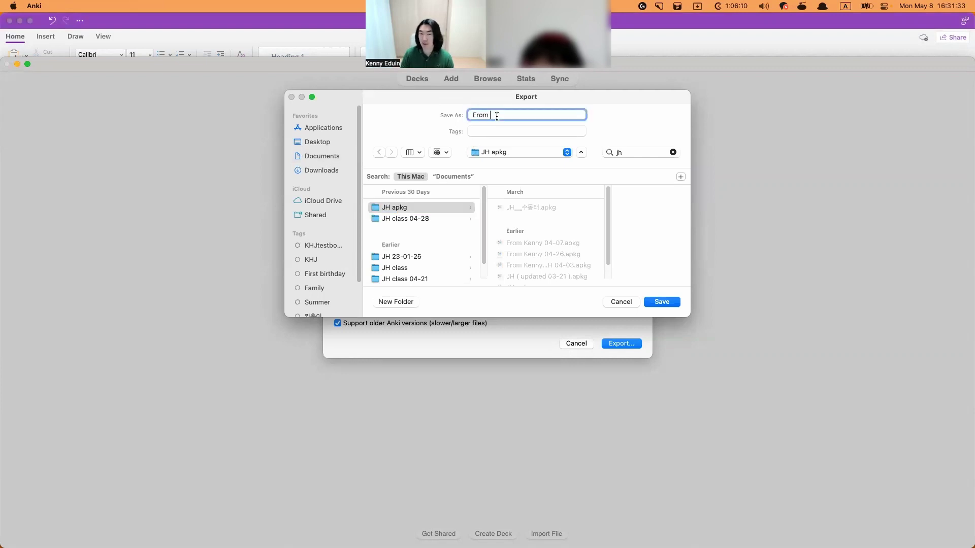
{"action": "type", "text": "Kenny to JH 05"}
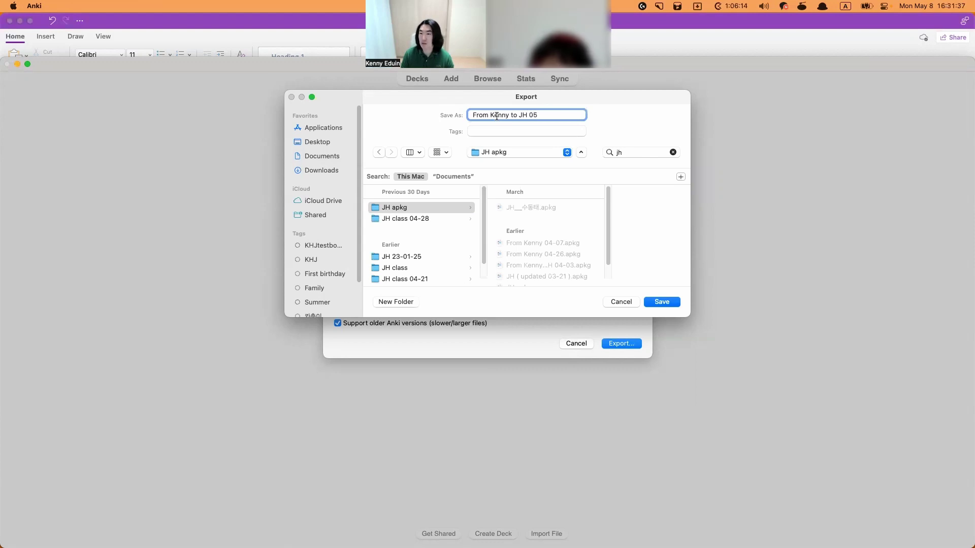
{"action": "type", "text": "-09"}
{"action": "key", "text": "BackSpace"}
{"action": "type", "text": "8"}
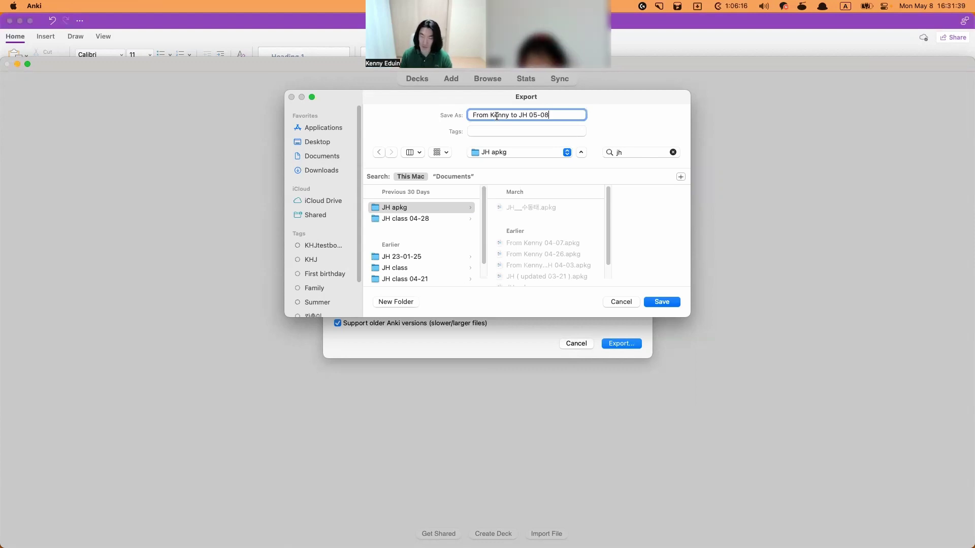
{"action": "left_click", "coordinate": [654, 300]}
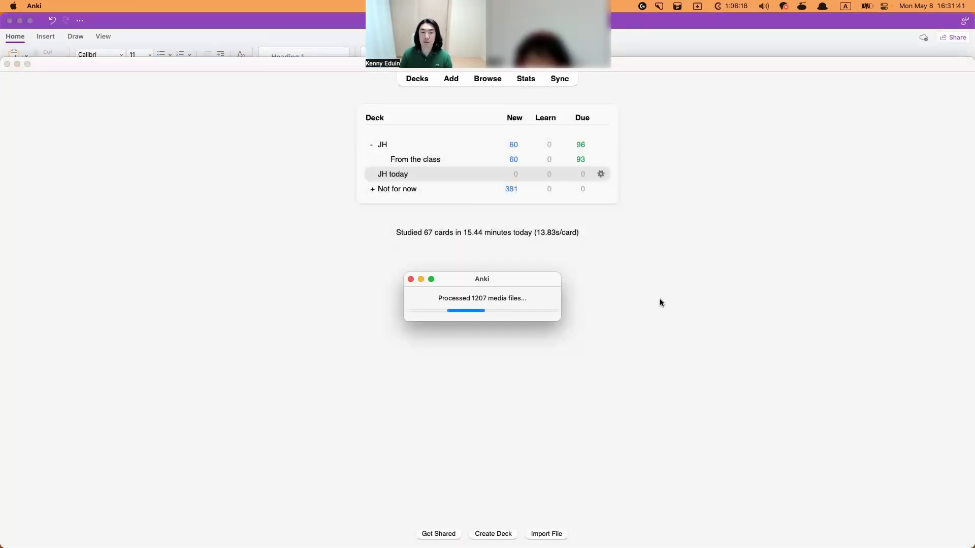
Reveal From Kenny to JH 05-08.apkg in Finder via Alfred and drop it onto the Dropzone shelf
{"action": "key", "text": "alt+space"}
{"action": "type", "text": "'jh"}
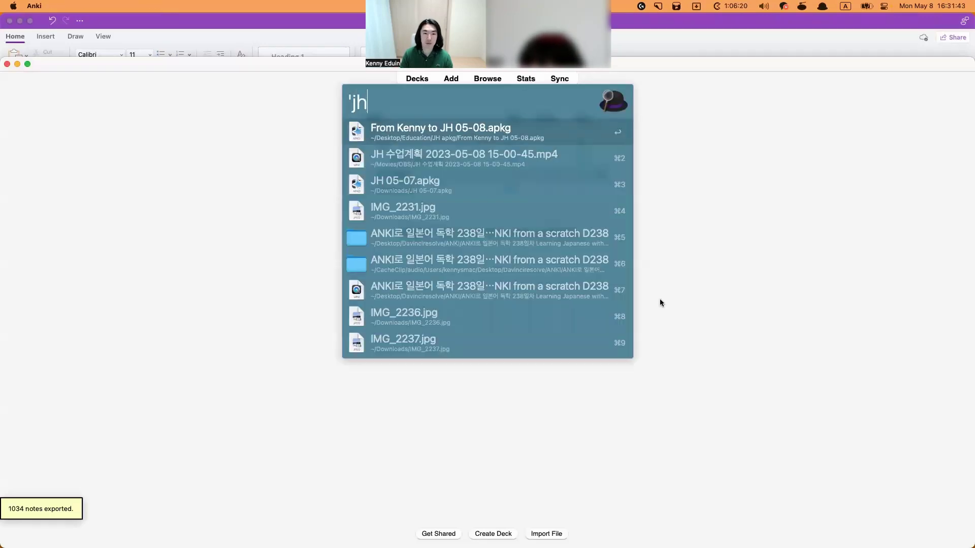
{"action": "key", "text": "super+Return"}
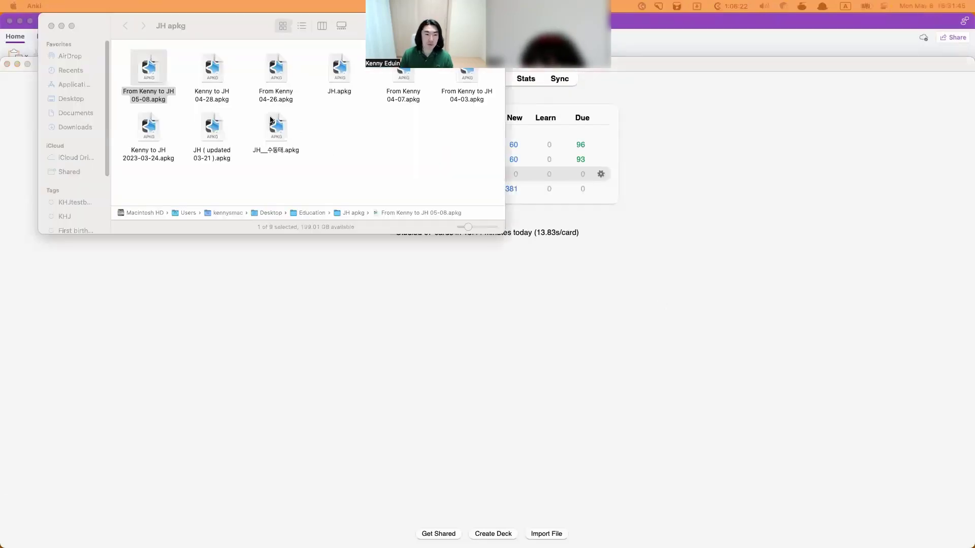
{"action": "left_click_drag", "start_coordinate": [148, 71], "coordinate": [684, 73]}
{"action": "left_click", "coordinate": [751, 356]}
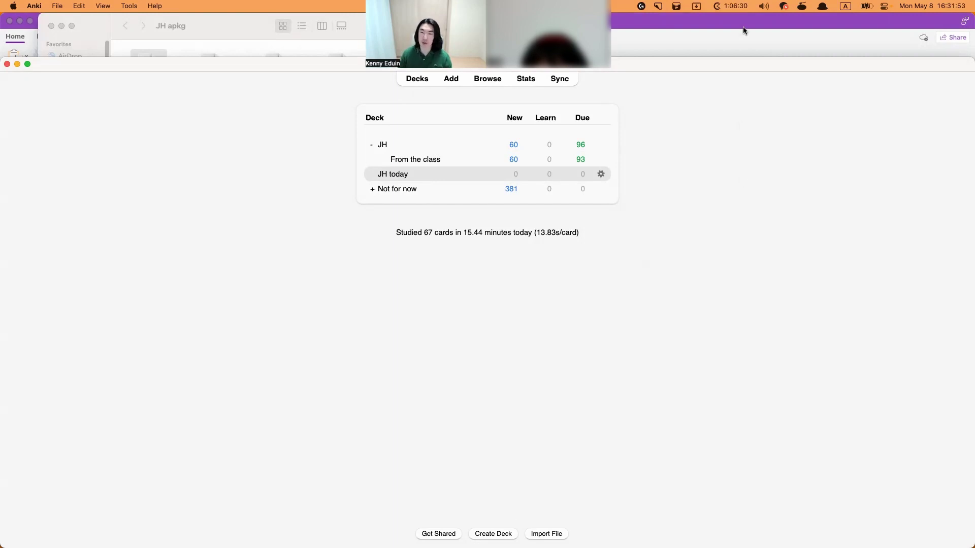
Launch KakaoTalk, move its chat list to the other display, and check the Dropzone shelf
{"action": "key", "text": "alt+space"}
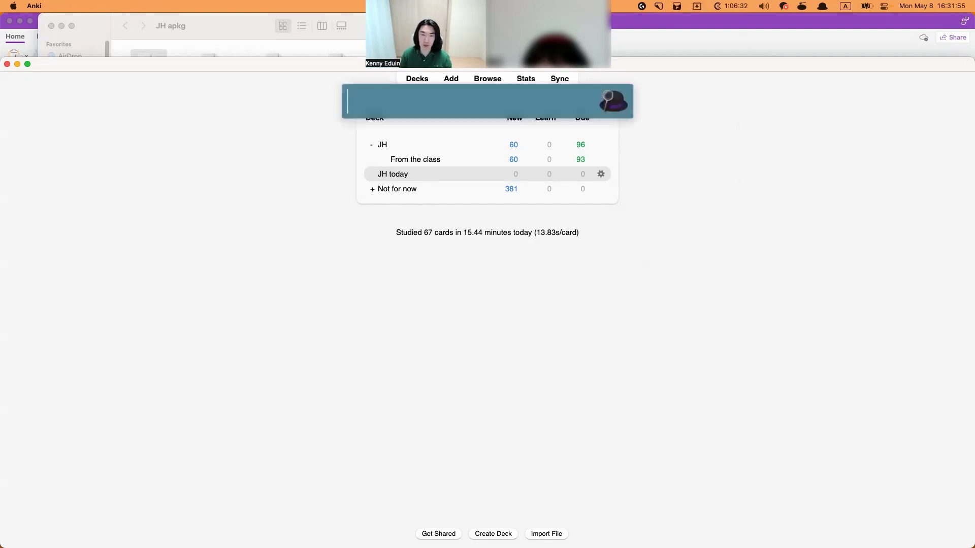
{"action": "type", "text": "kak"}
{"action": "key", "text": "Return"}
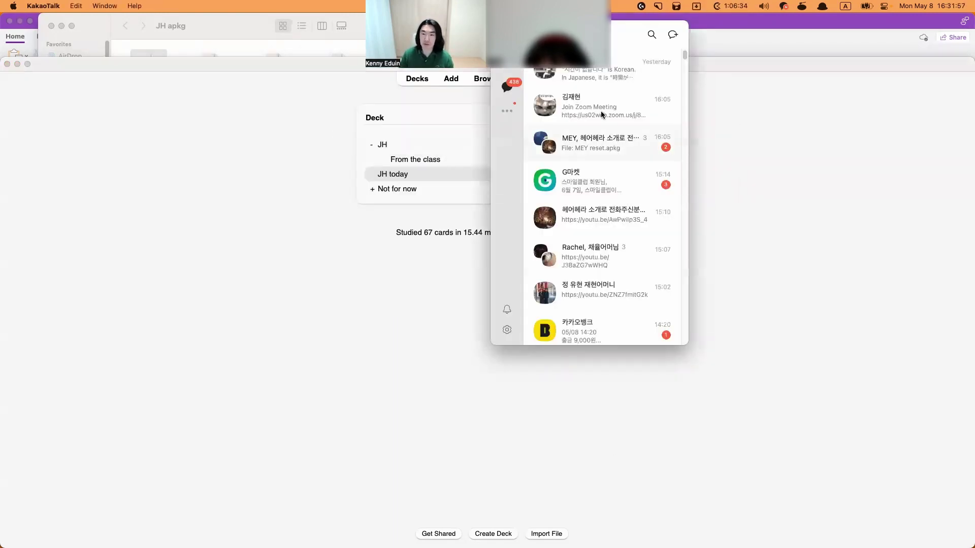
{"action": "left_click_drag", "start_coordinate": [619, 25], "coordinate": [615, 547]}
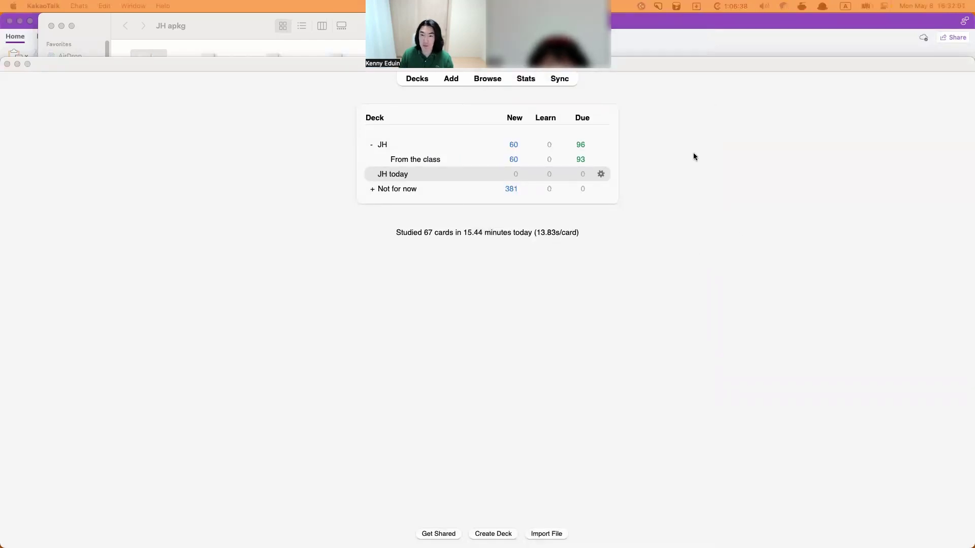
{"action": "left_click", "coordinate": [698, 5]}
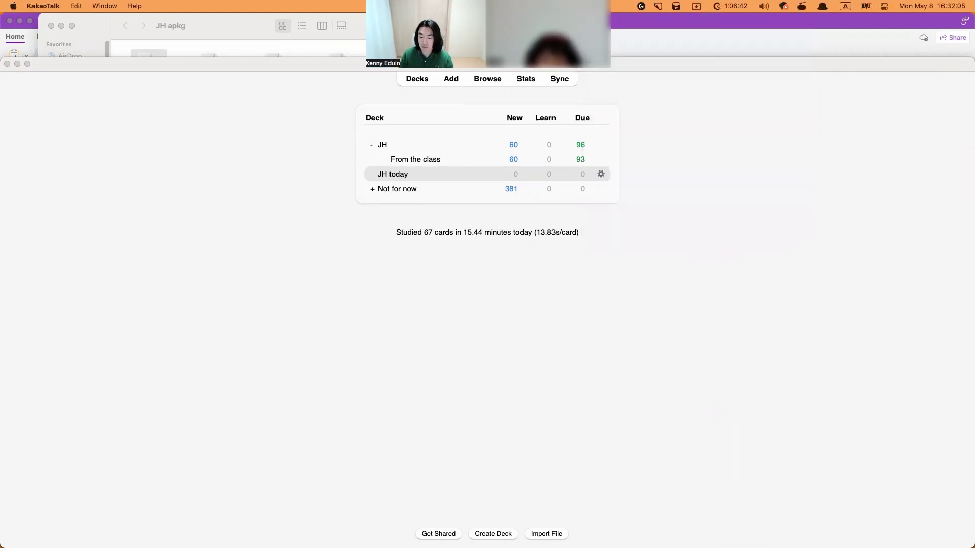
{"action": "key", "text": "alt+space"}
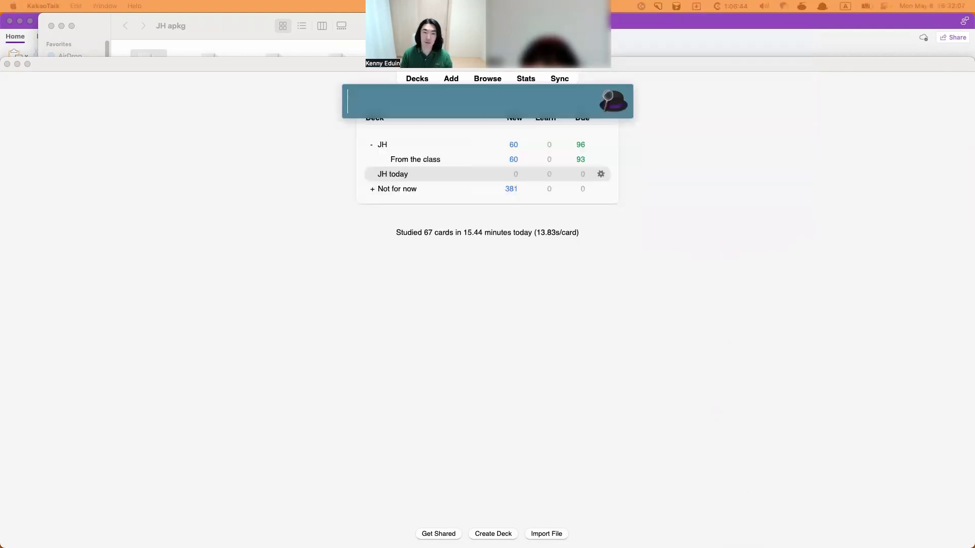
{"action": "left_click", "coordinate": [573, 354]}
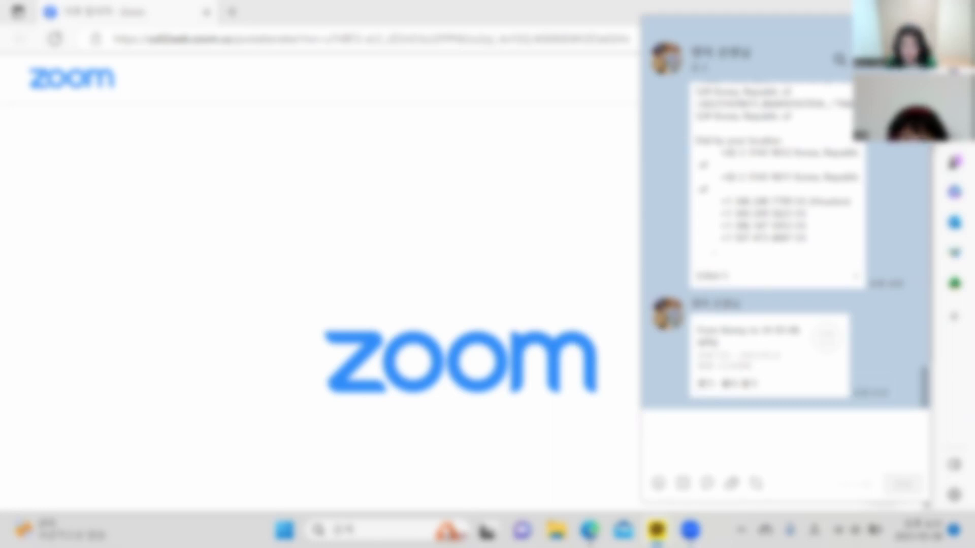
Minimize Edge, launch Anki from the student's desktop, and move its window right
{"action": "left_click", "coordinate": [589, 530]}
{"action": "left_click", "coordinate": [589, 530]}
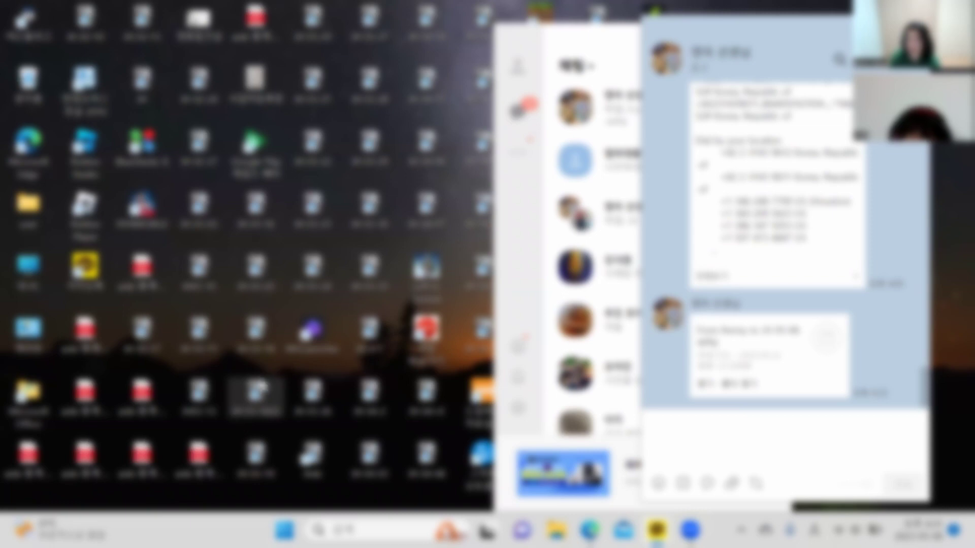
{"action": "left_click", "coordinate": [323, 476]}
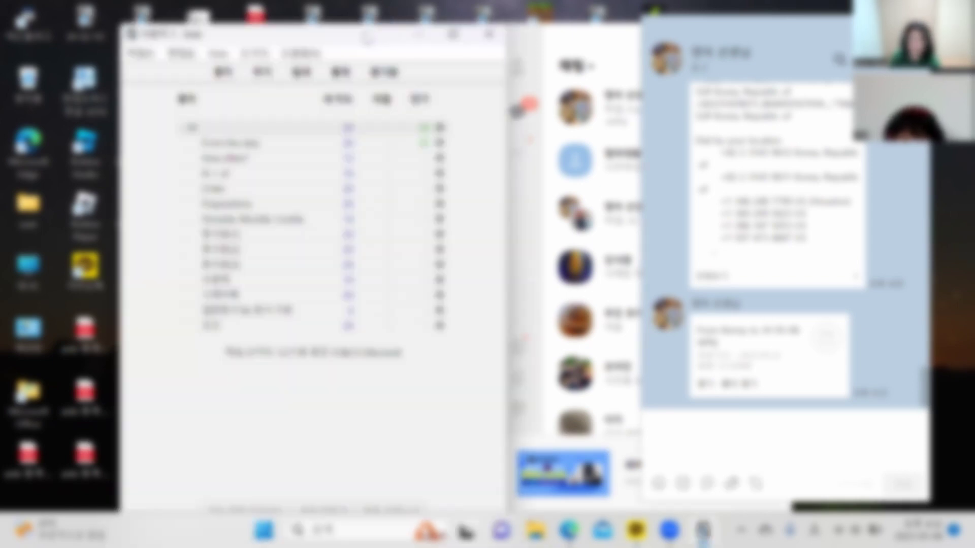
{"action": "left_click_drag", "start_coordinate": [366, 37], "coordinate": [474, 33]}
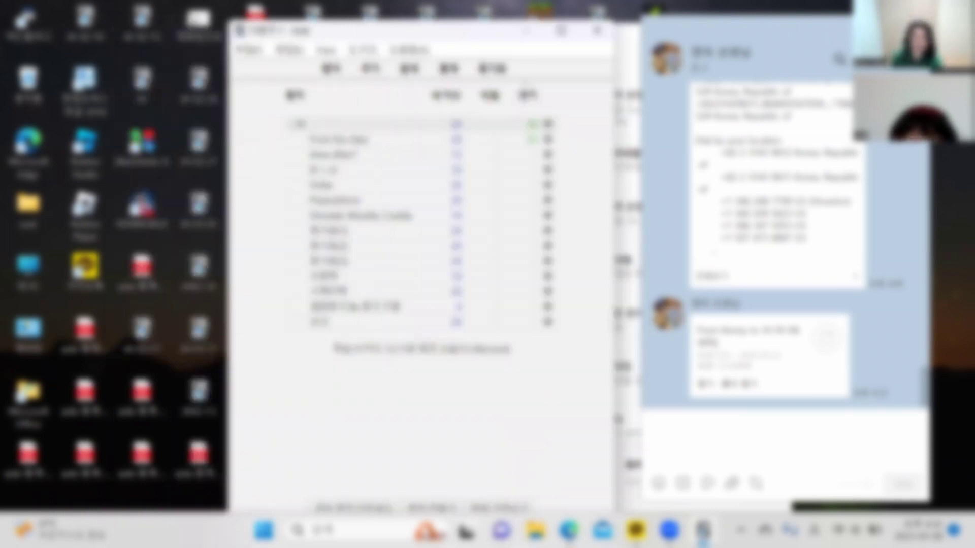
Check a deck's gear options without choosing anything, then open Anki's File menu
{"action": "left_click", "coordinate": [550, 123]}
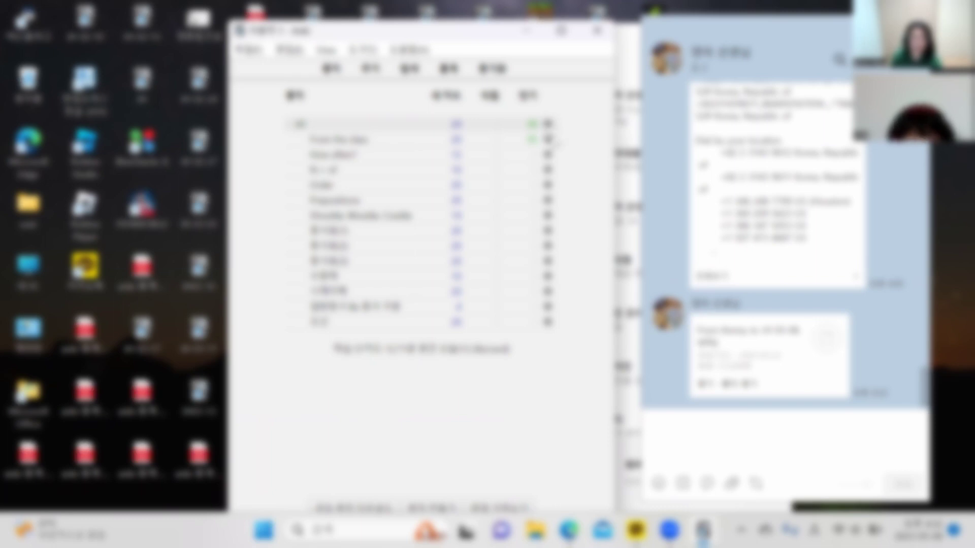
{"action": "left_click", "coordinate": [551, 140]}
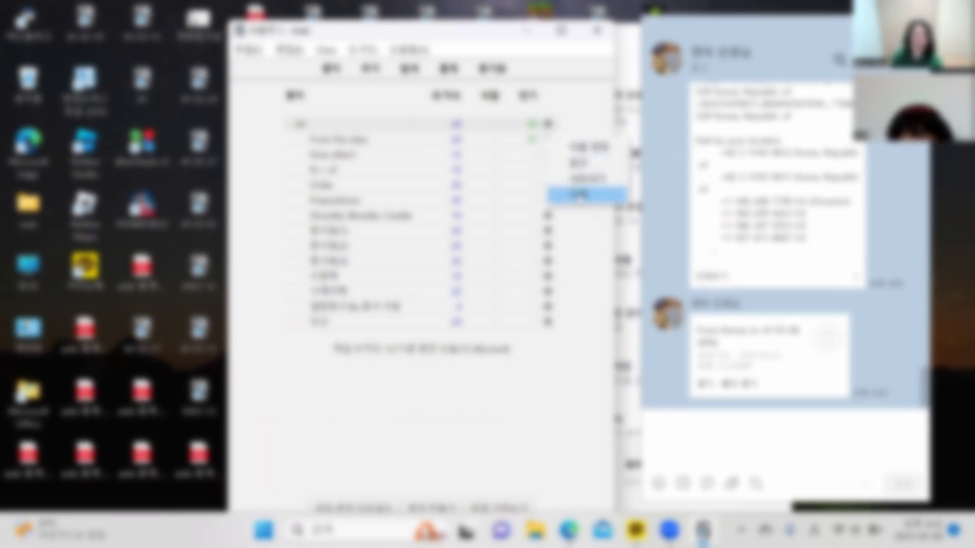
{"action": "left_click", "coordinate": [281, 189]}
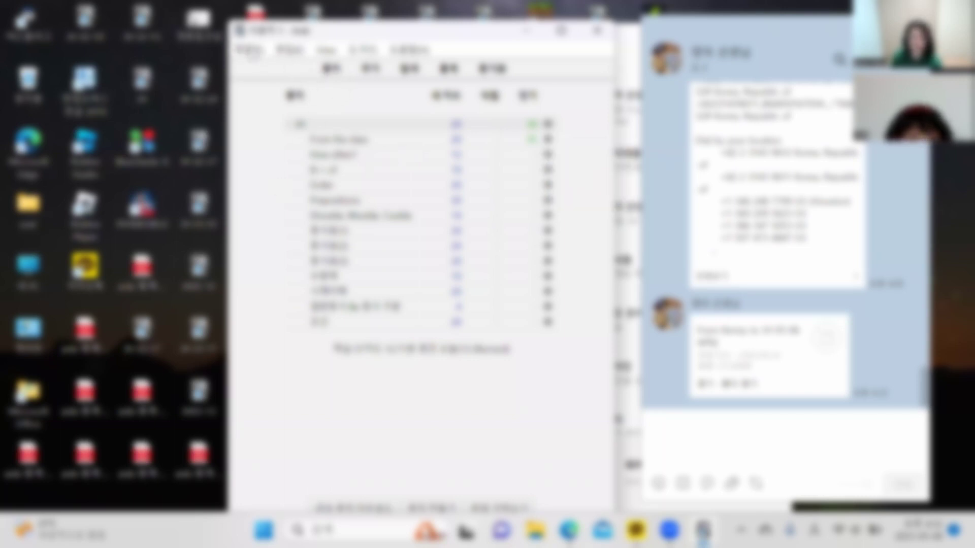
{"action": "left_click", "coordinate": [250, 50]}
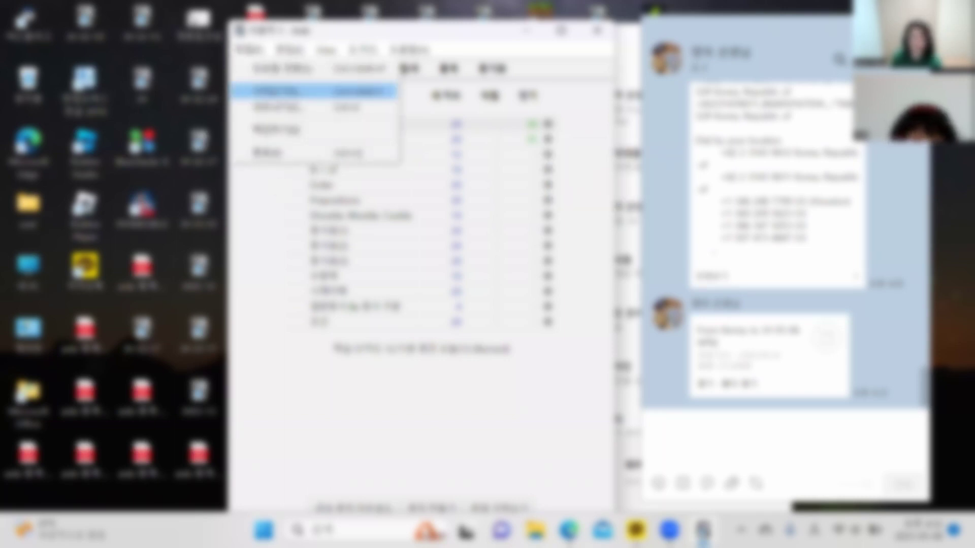
Add a new profile named 'Ys사용자2' in Switch Profile and open it
{"action": "left_click", "coordinate": [274, 68]}
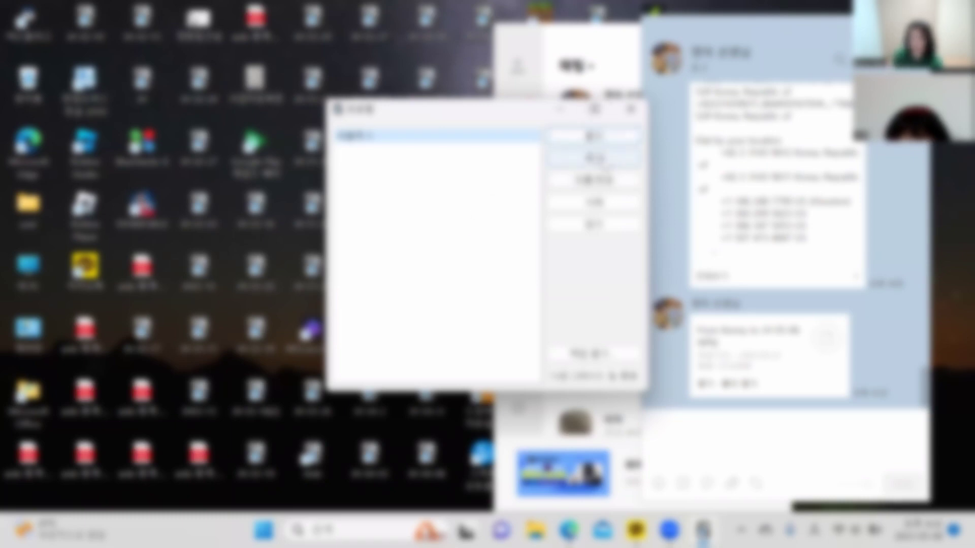
{"action": "left_click", "coordinate": [604, 160]}
{"action": "key", "text": "Tab"}
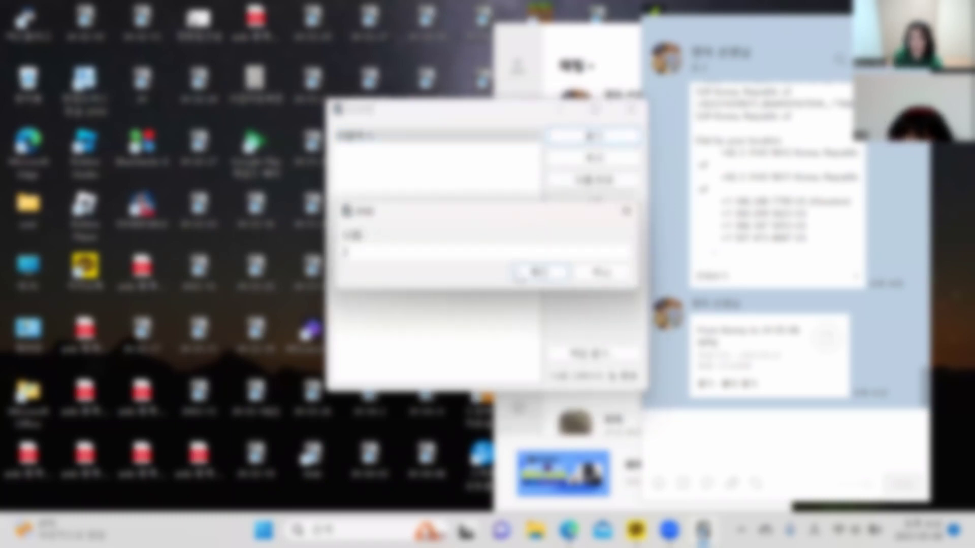
{"action": "type", "text": "s"}
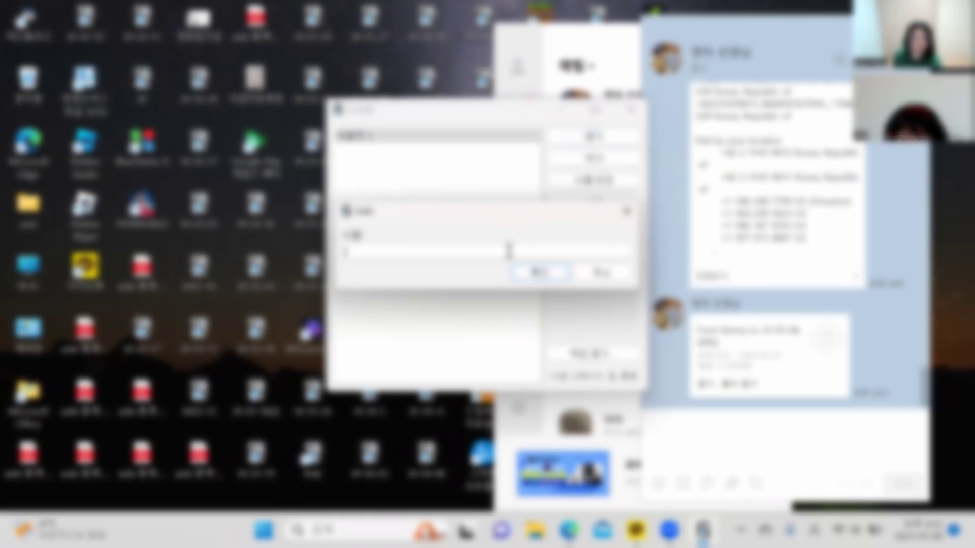
{"action": "key", "text": "BackSpace"}
{"action": "type", "text": "Ys"}
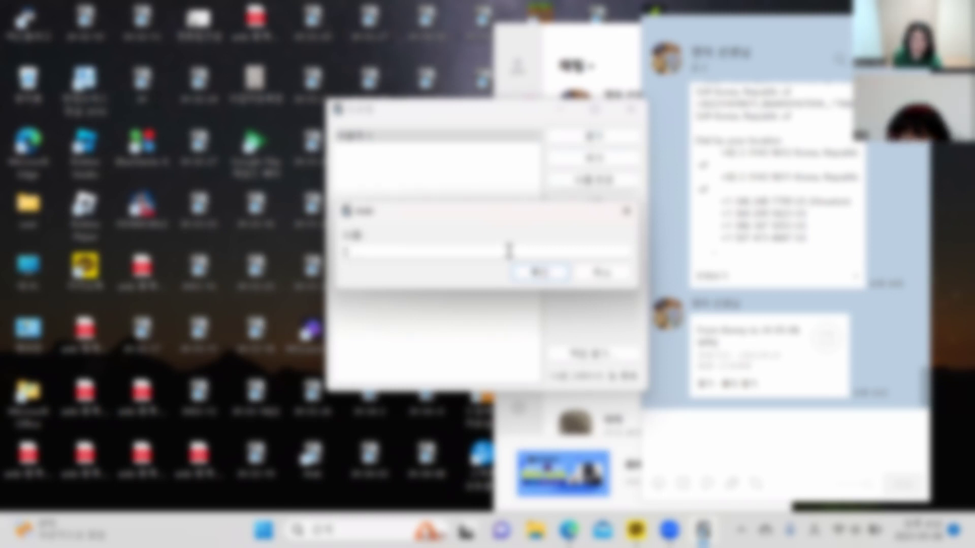
{"action": "type", "text": "사용자2"}
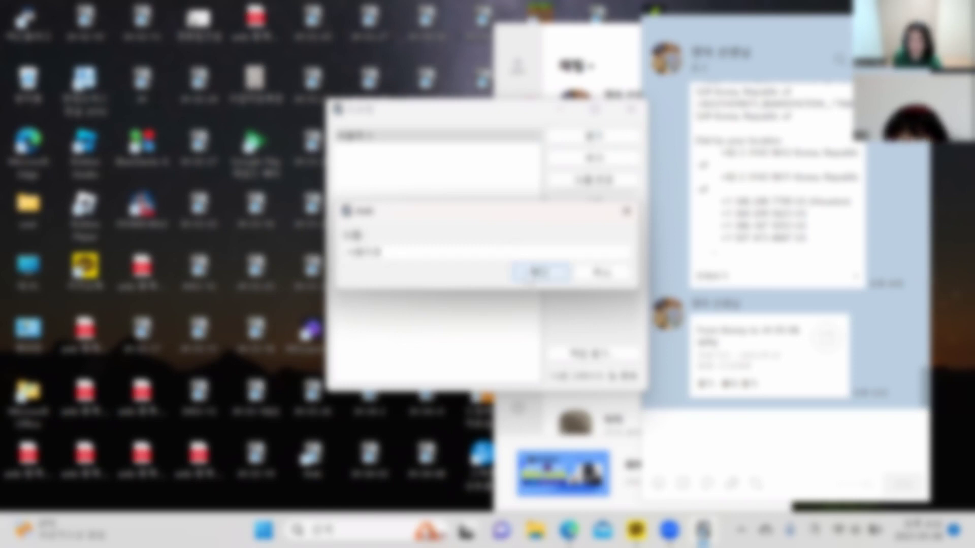
{"action": "left_click", "coordinate": [533, 273]}
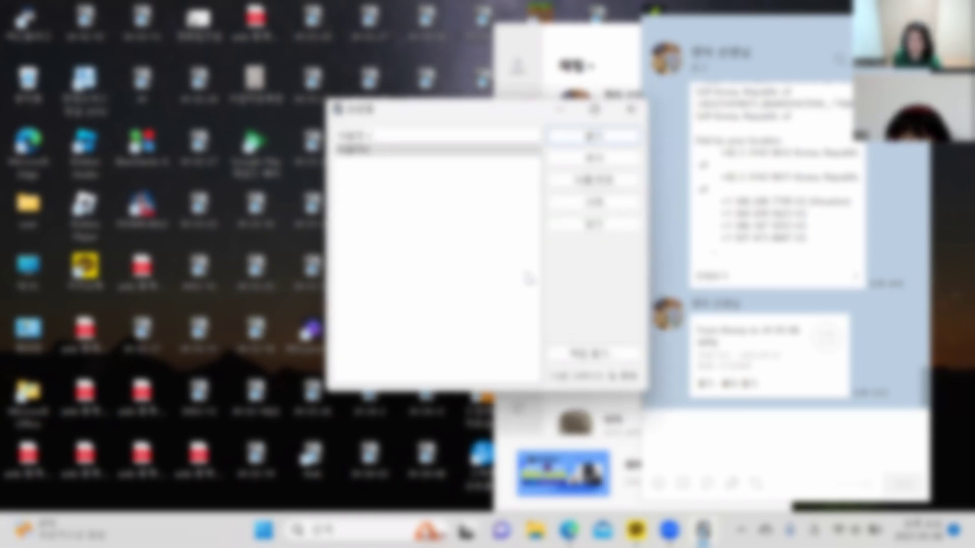
{"action": "left_click", "coordinate": [594, 136]}
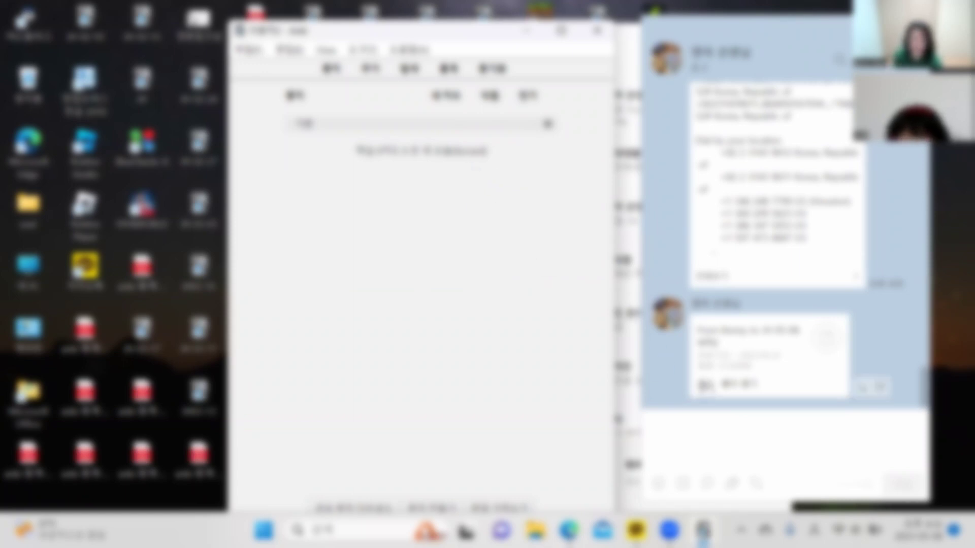
Import the shared JH .apkg from the KakaoTalk chat and expand JH to reveal From the class
{"action": "left_click", "coordinate": [705, 387]}
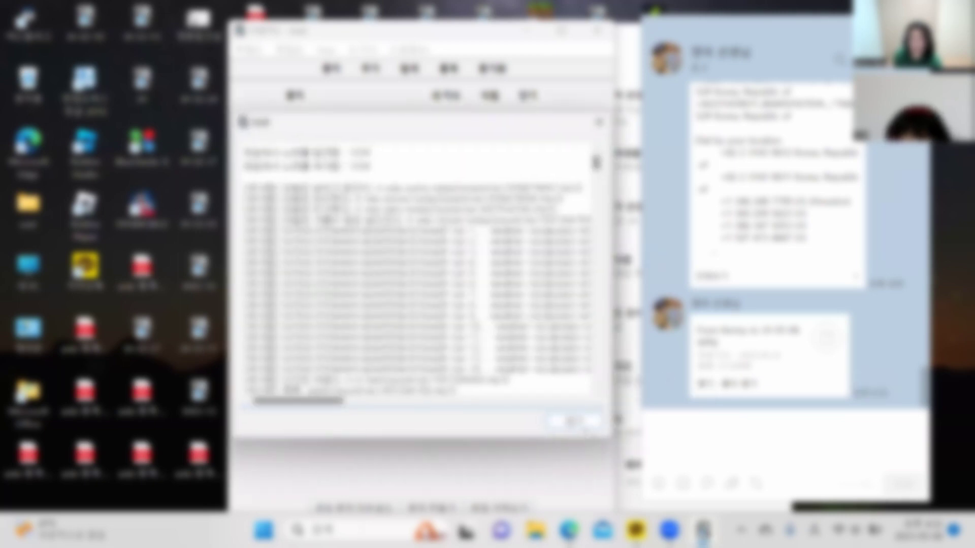
{"action": "left_click", "coordinate": [583, 424]}
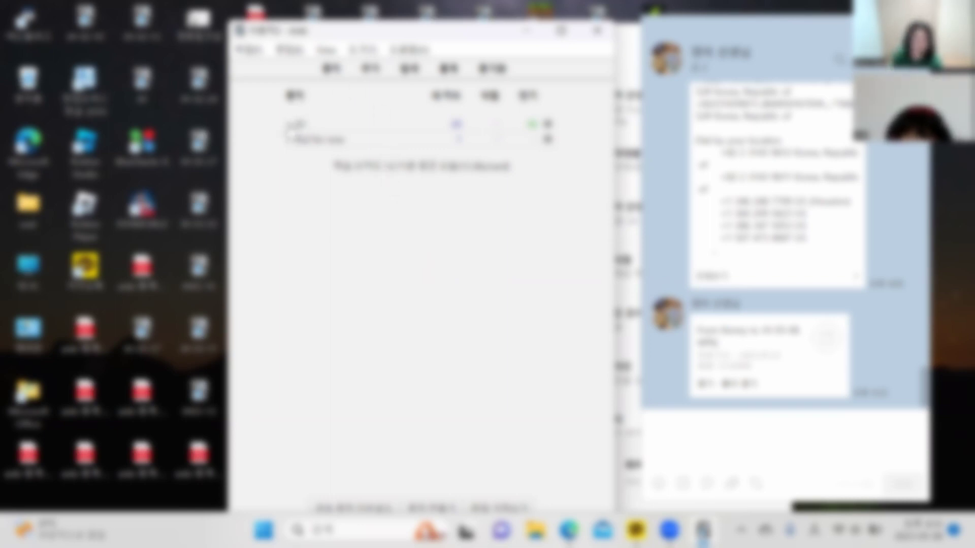
{"action": "left_click", "coordinate": [289, 126]}
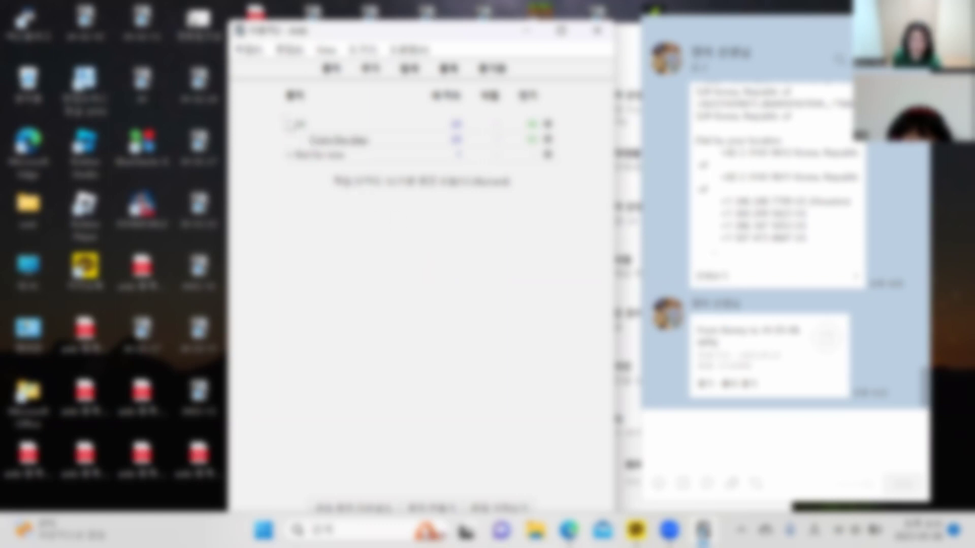
{"action": "left_click", "coordinate": [299, 125]}
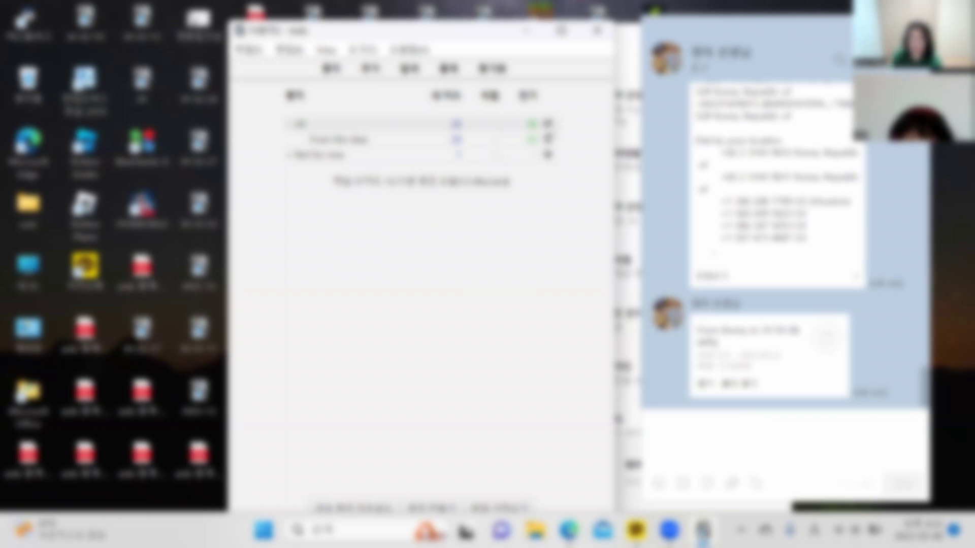
Open the JH deck's Stats, scroll through the charts, and close the Statistics window
{"action": "right_click", "coordinate": [551, 126]}
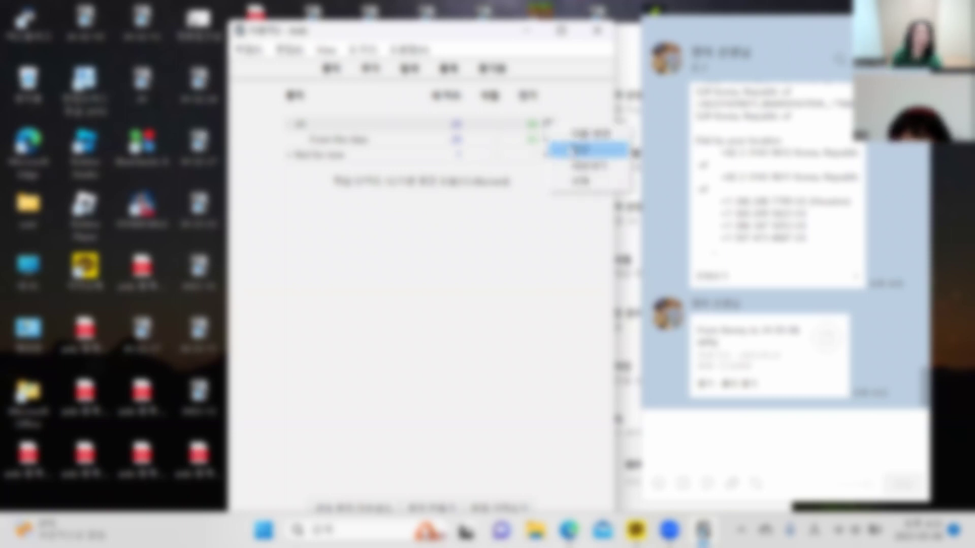
{"action": "left_click", "coordinate": [523, 228]}
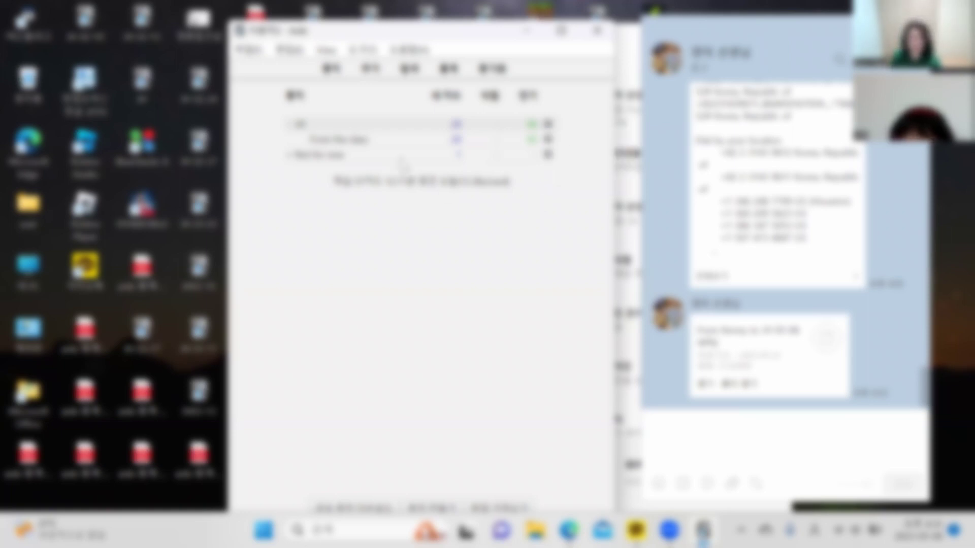
{"action": "left_click", "coordinate": [296, 126]}
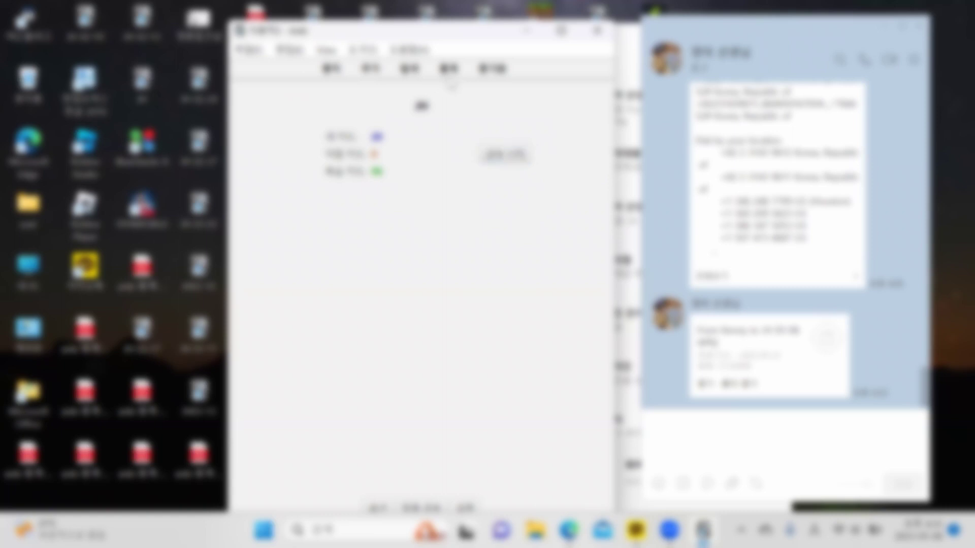
{"action": "left_click", "coordinate": [449, 71]}
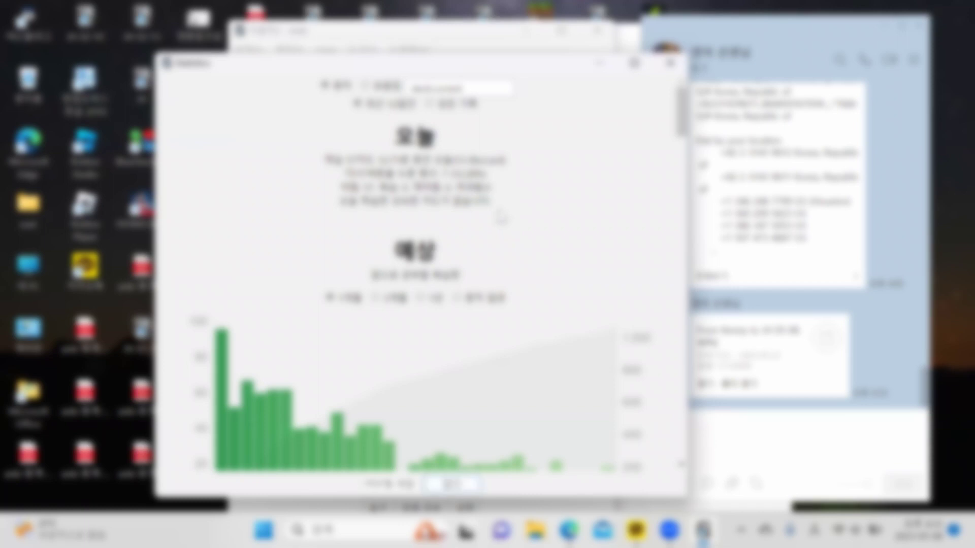
{"action": "scroll", "coordinate": [500, 217], "scroll_direction": "down", "scroll_amount": 3}
{"action": "scroll", "coordinate": [498, 216], "scroll_direction": "down", "scroll_amount": 10}
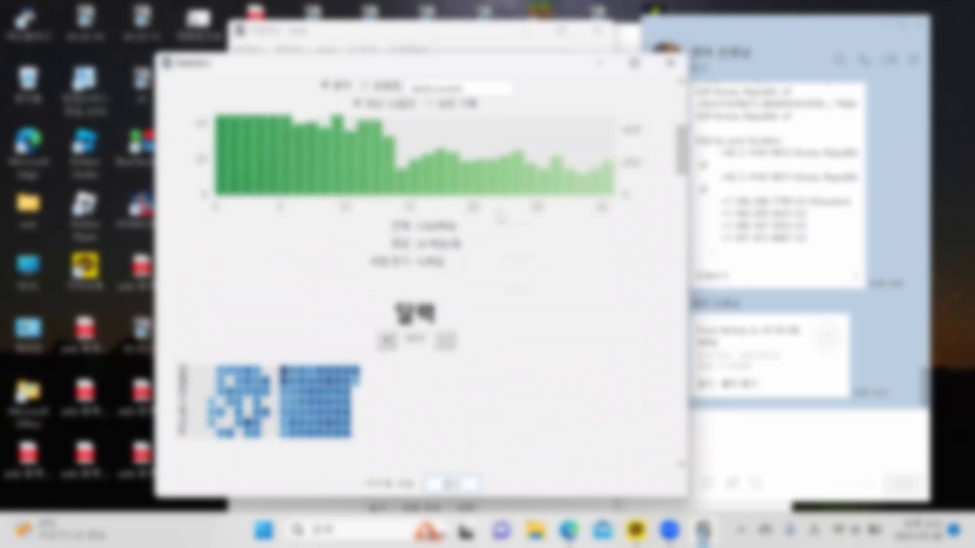
{"action": "scroll", "coordinate": [528, 254], "scroll_direction": "down", "scroll_amount": 6}
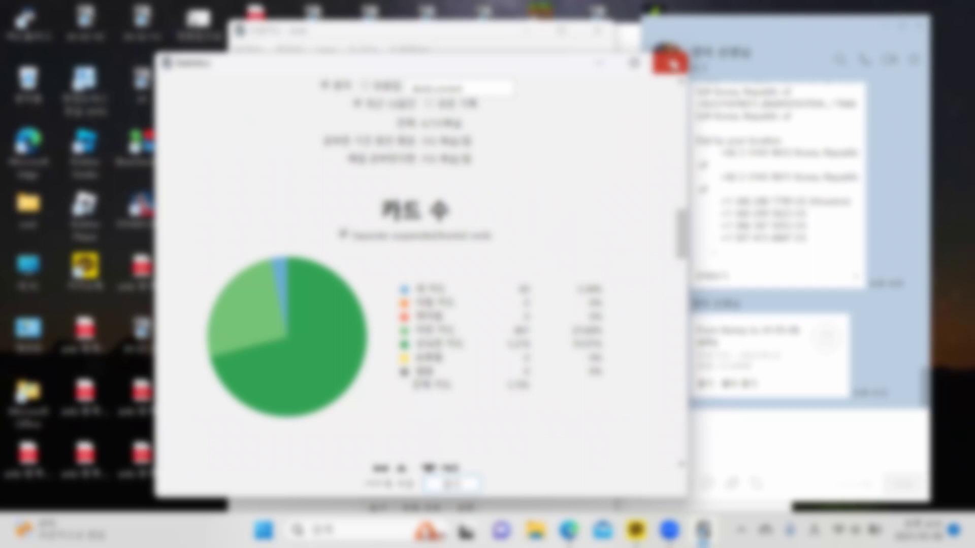
{"action": "left_click", "coordinate": [669, 63]}
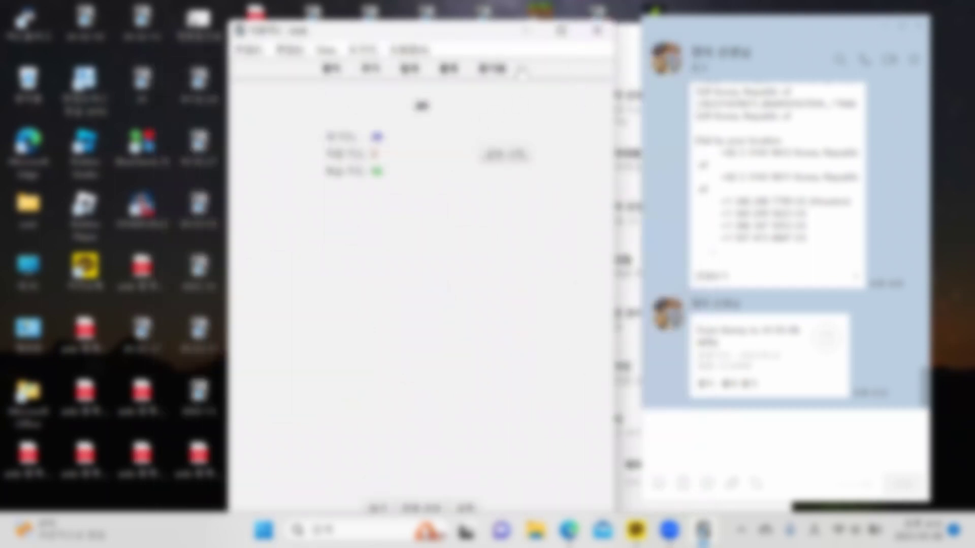